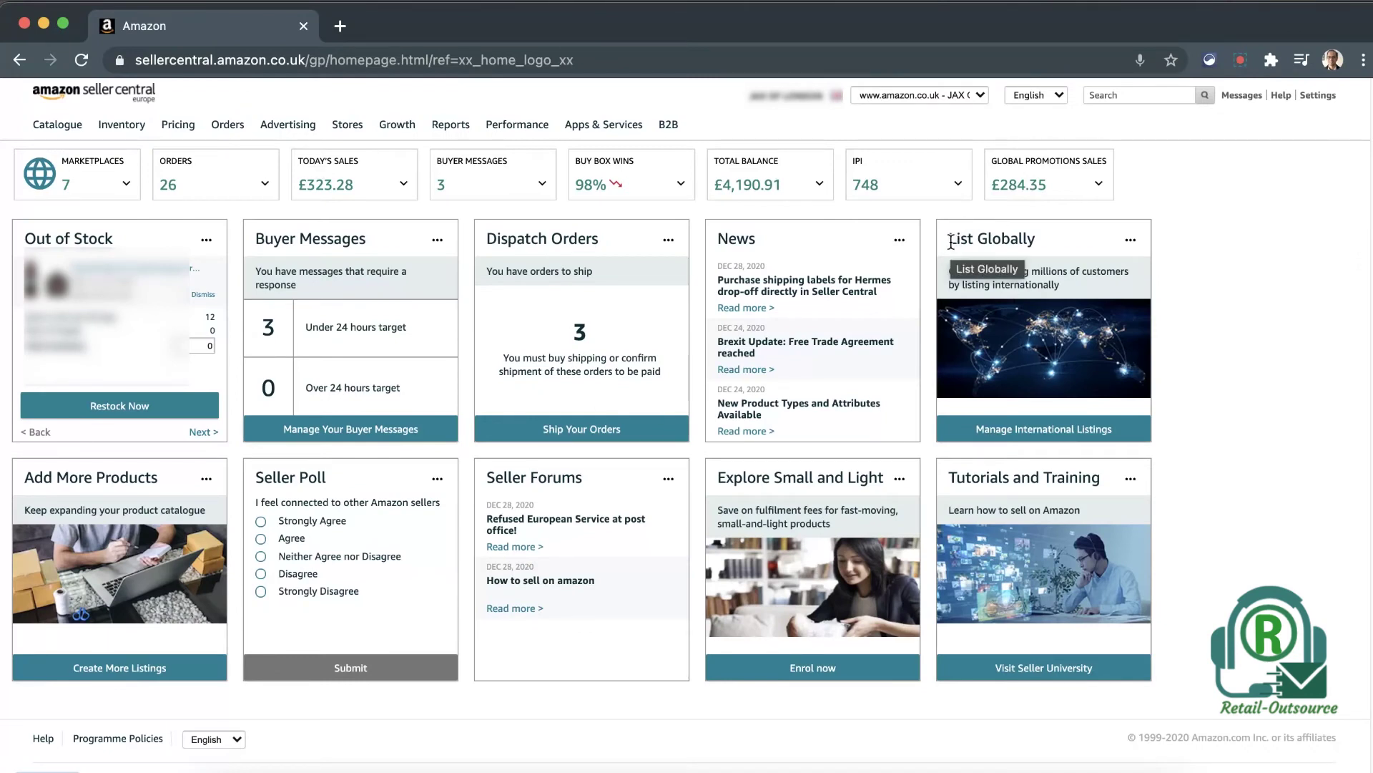
# Open Manage International Listings from the List Globally card to view the UK-to-EU connection settings
pyautogui.click(1021, 438)
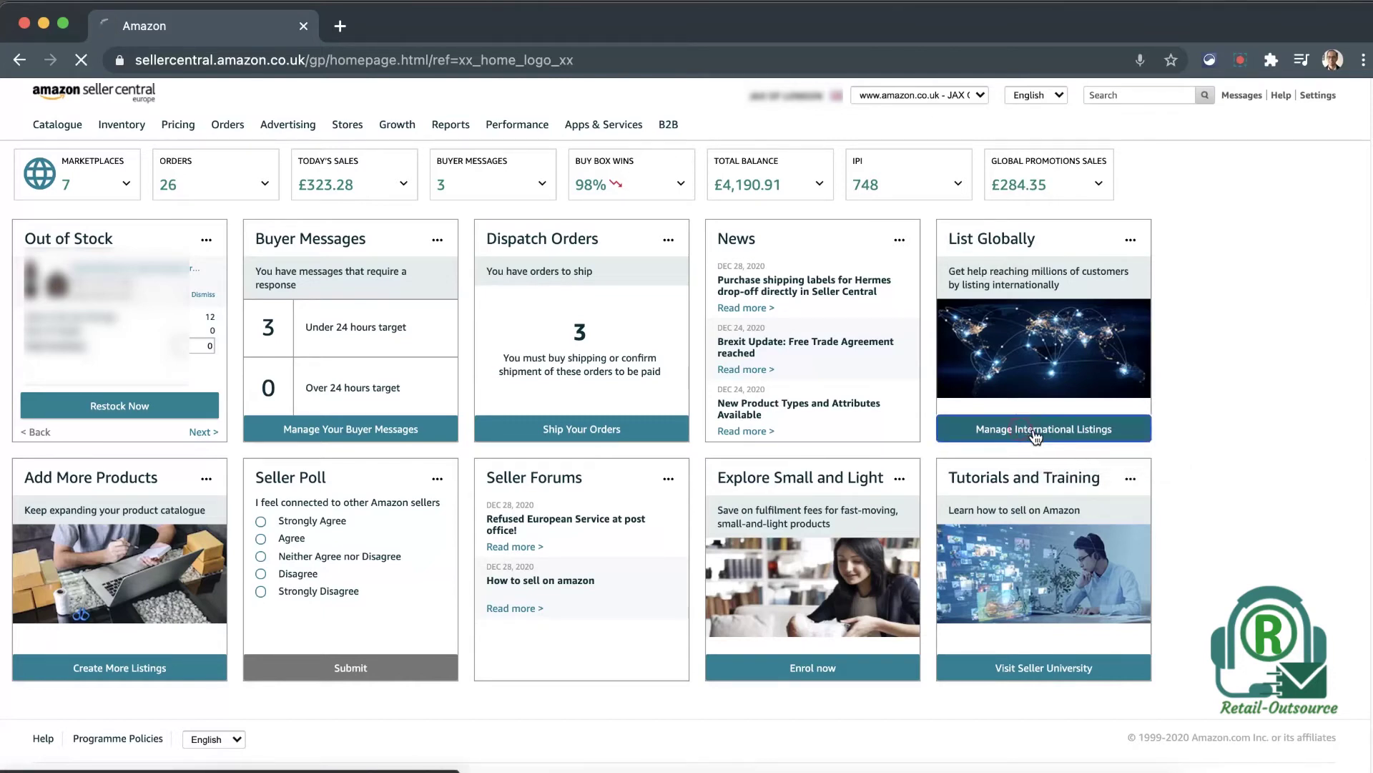